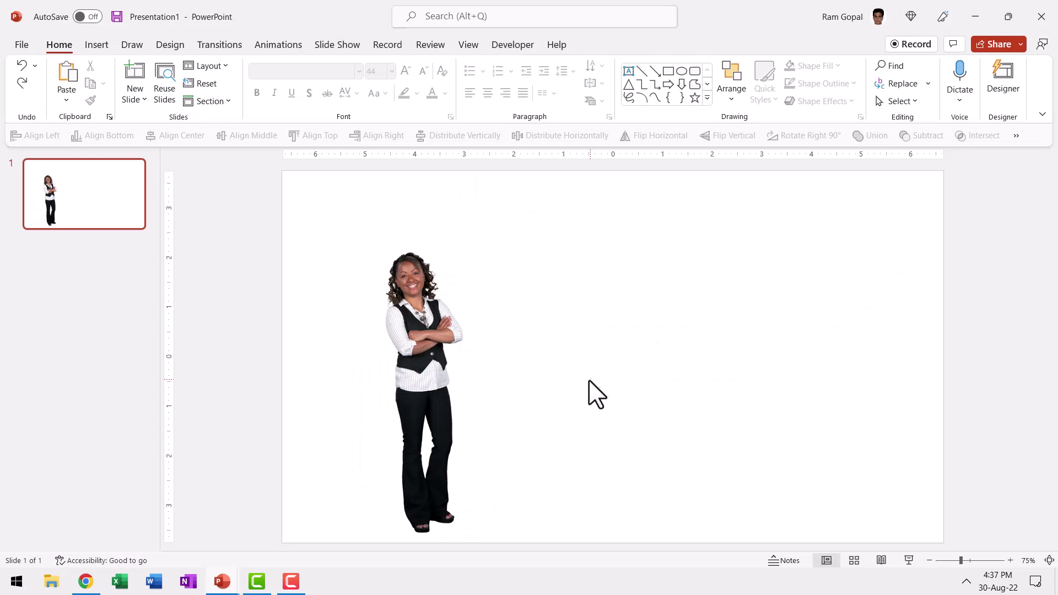
- Insert the stock Cutout People image of the woman standing with crossed arms onto the slide
left_click(427, 334)
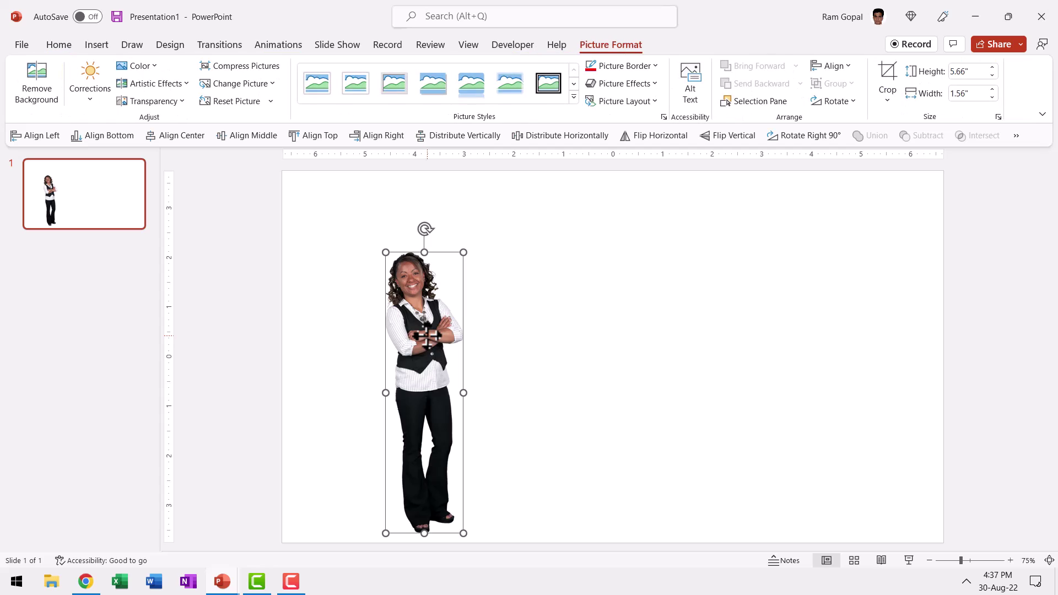
left_click(101, 44)
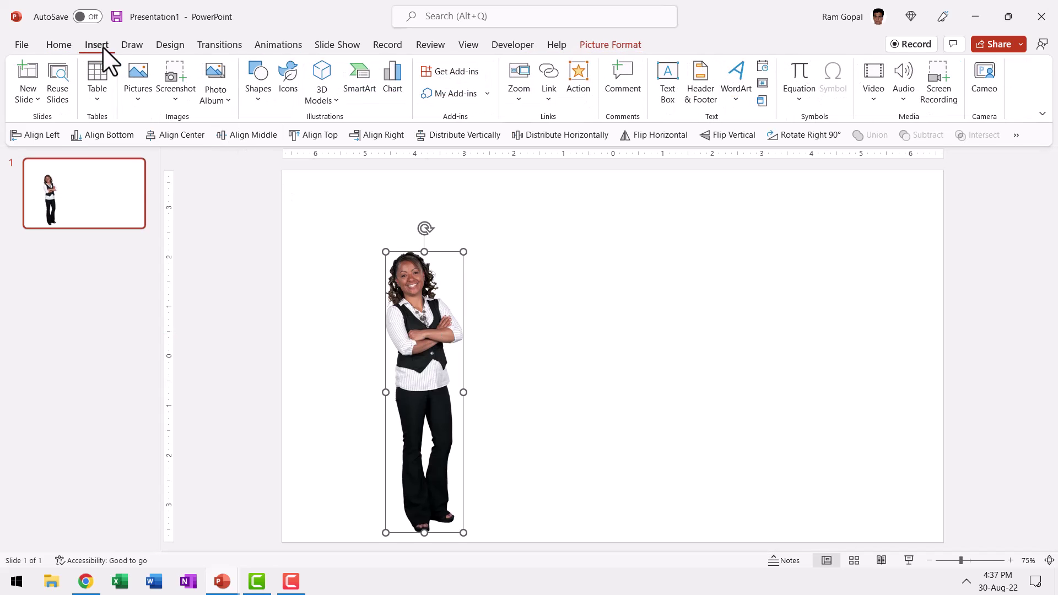
left_click(131, 97)
left_click(165, 161)
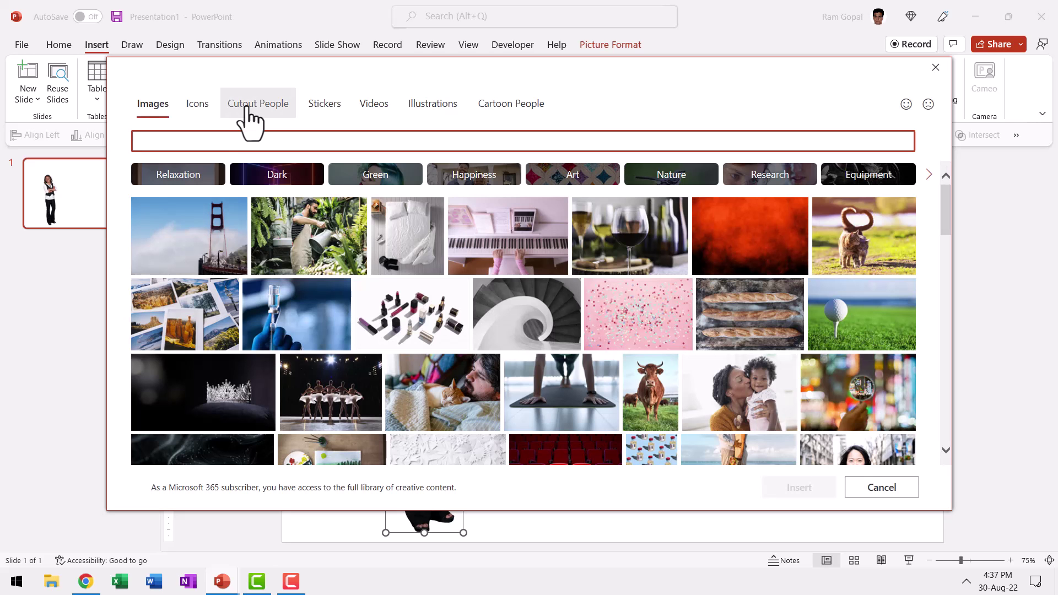
left_click(249, 108)
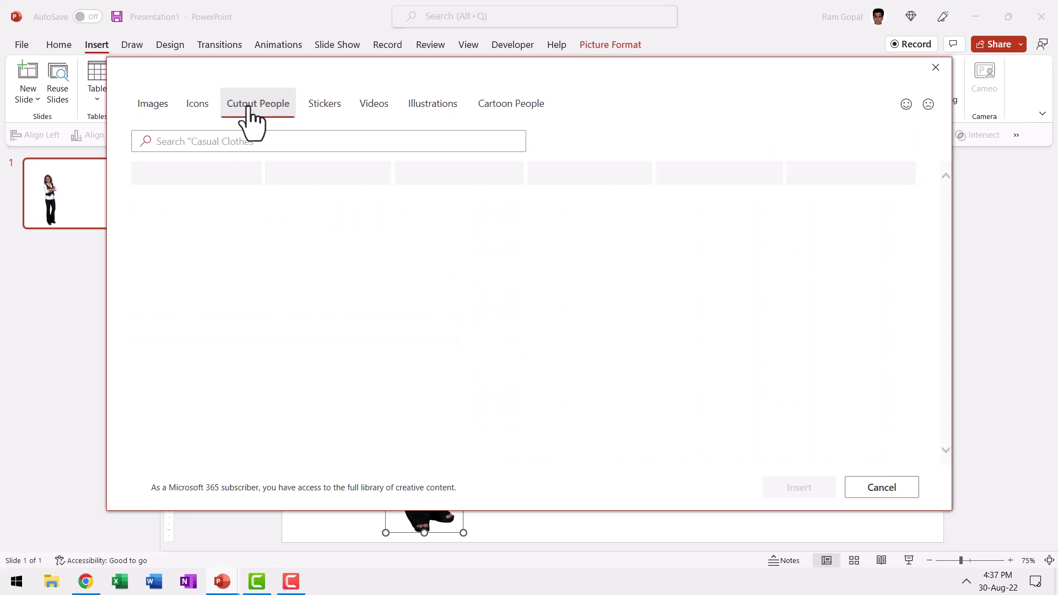
left_click(677, 181)
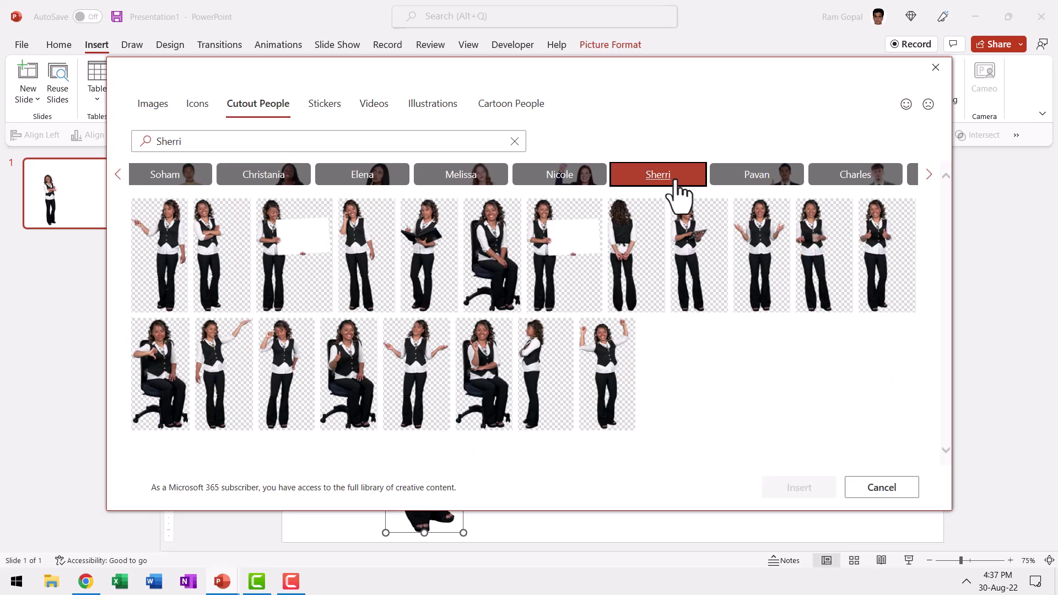
left_click(225, 278)
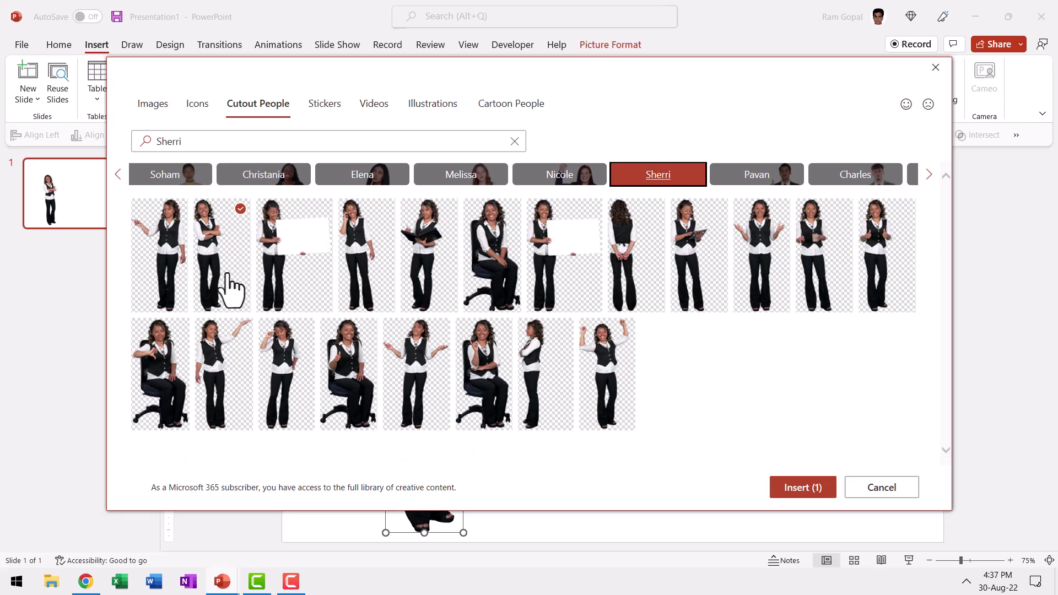
key("Return")
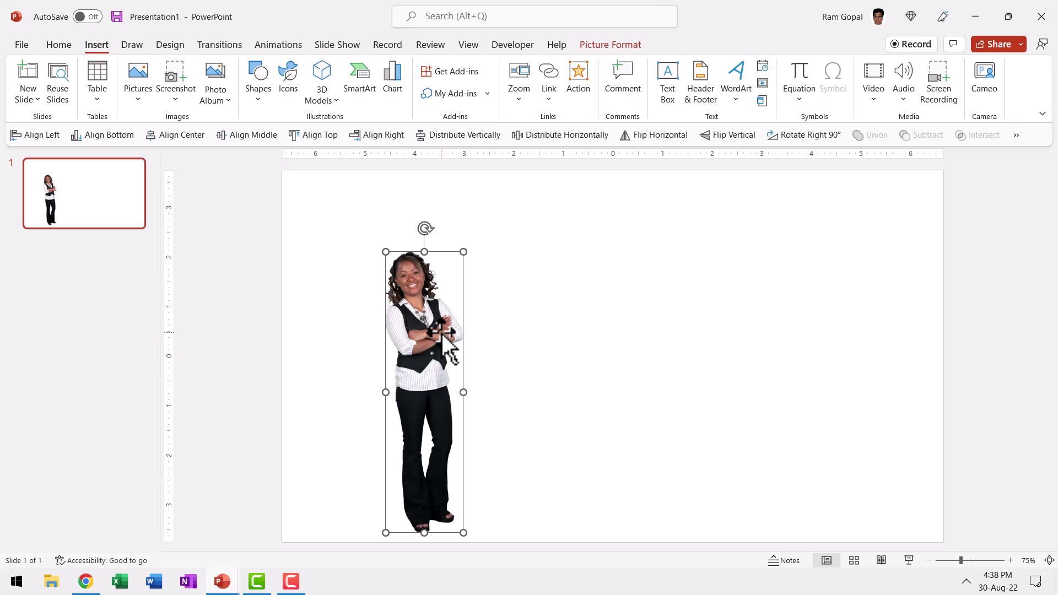
- Crop the cutout's bottom up so only the woman's head and shoulders remain
left_click(611, 45)
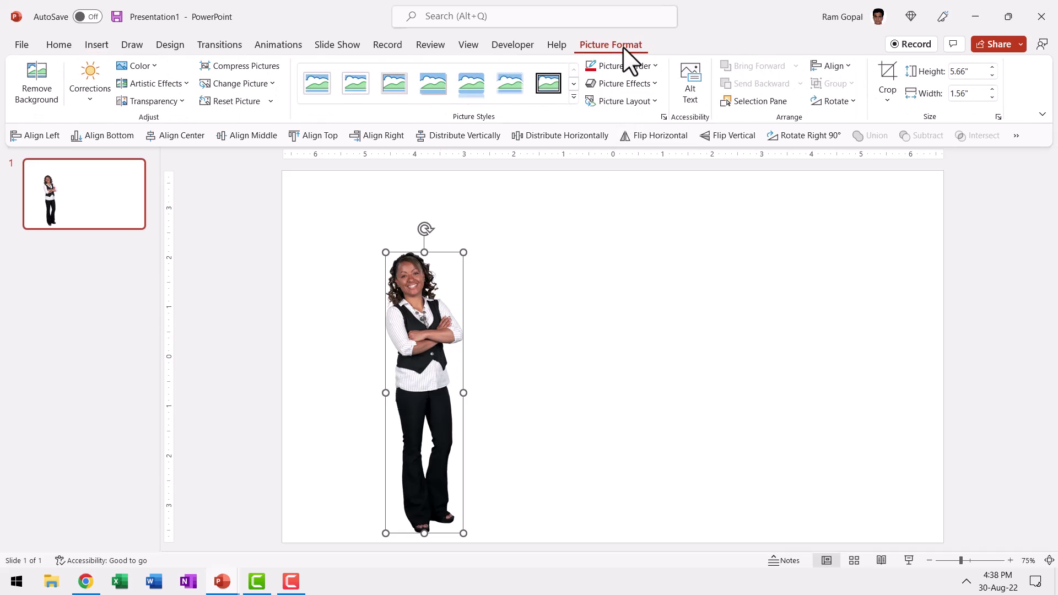
left_click(886, 77)
left_click_drag(424, 533, 452, 315)
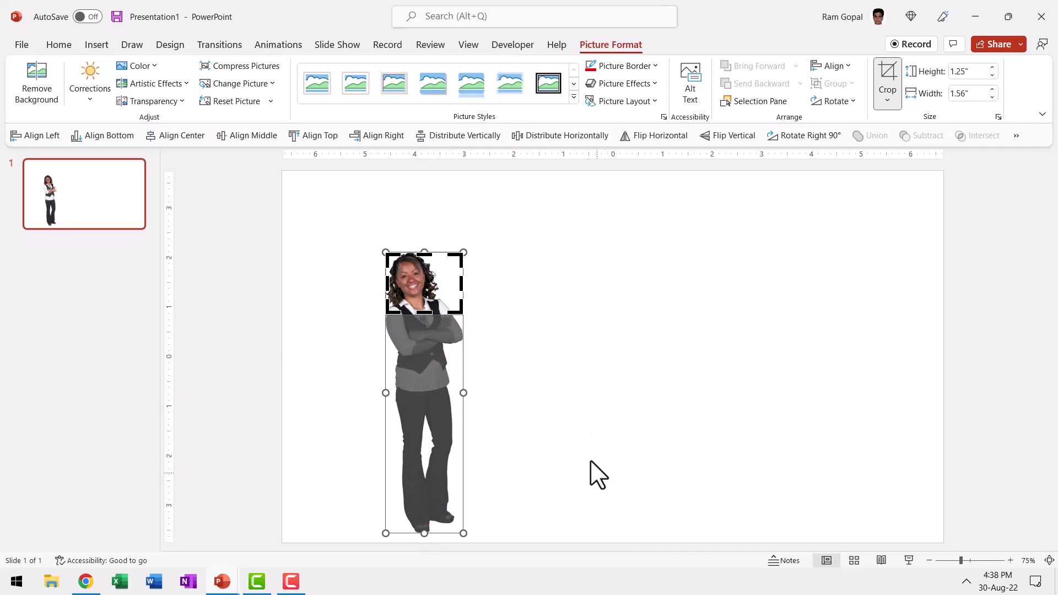
left_click(543, 372)
- Enlarge the head picture to about 8.3 by 10.35 inches, aligned to the slide's top-left edge
left_click_drag(414, 286, 320, 216)
left_click_drag(369, 245, 670, 583)
left_click_drag(519, 427, 476, 370)
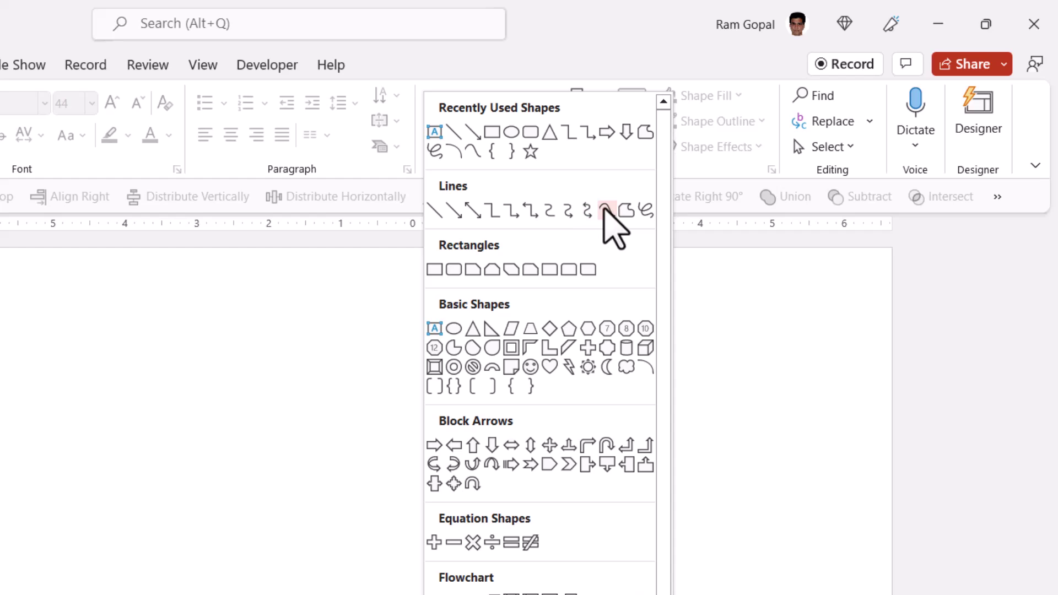
- Draw an organic blob outline on the slide with the Curve tool
left_click(607, 210)
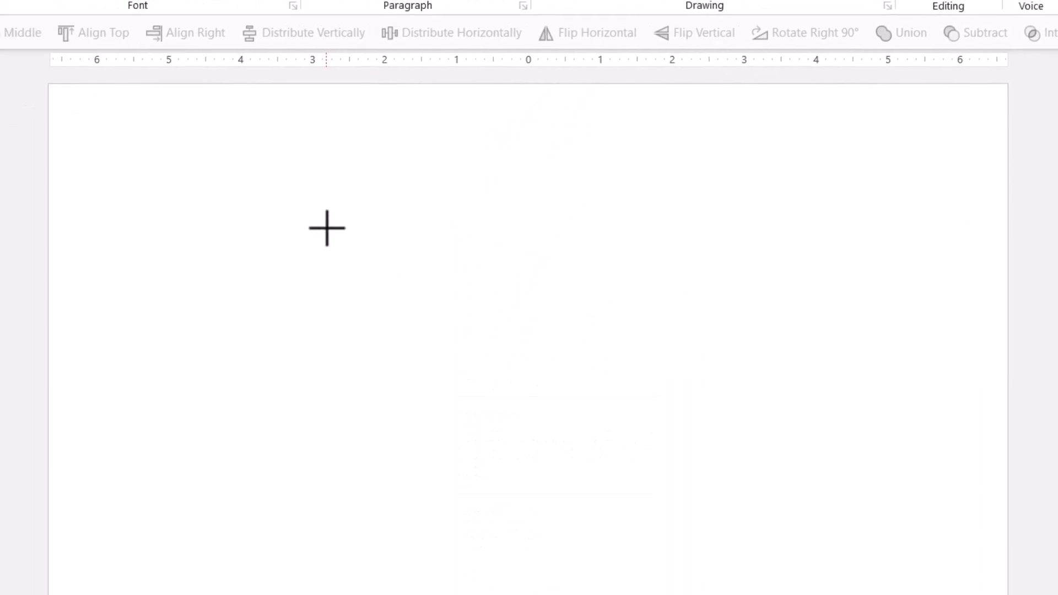
left_click_drag(326, 228, 528, 287)
mouse_move(553, 251)
left_mouse_down()
mouse_move(555, 323)
mouse_move(680, 349)
mouse_move(686, 338)
mouse_move(727, 418)
mouse_move(713, 439)
mouse_move(529, 451)
mouse_move(501, 467)
mouse_move(390, 467)
mouse_move(357, 434)
mouse_move(338, 325)
mouse_move(330, 229)
mouse_move(350, 195)
left_mouse_up()
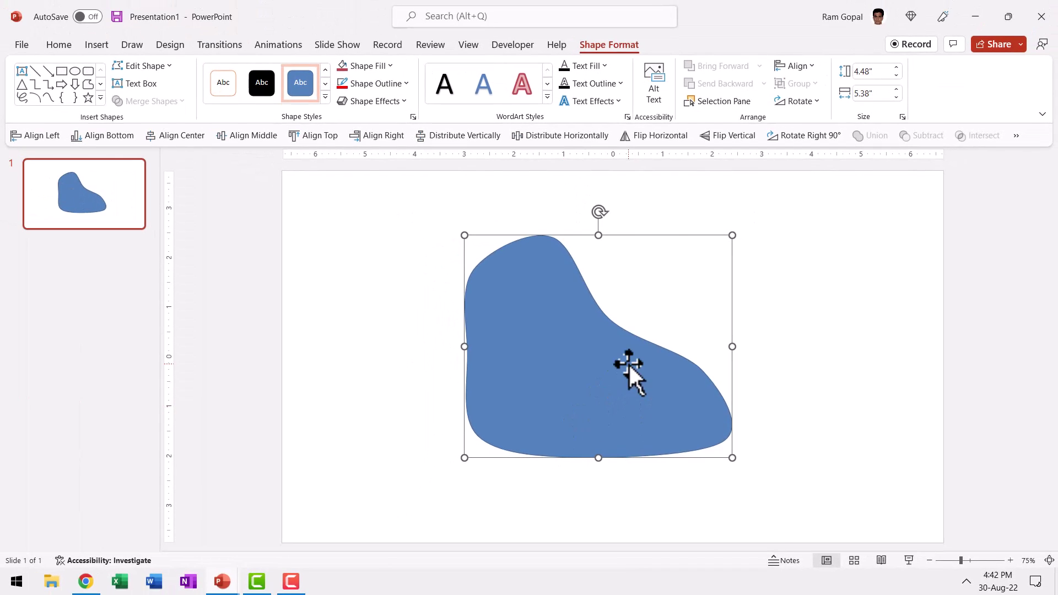
- Set the blob's fill transparency to 42% in Format Shape
right_click(577, 329)
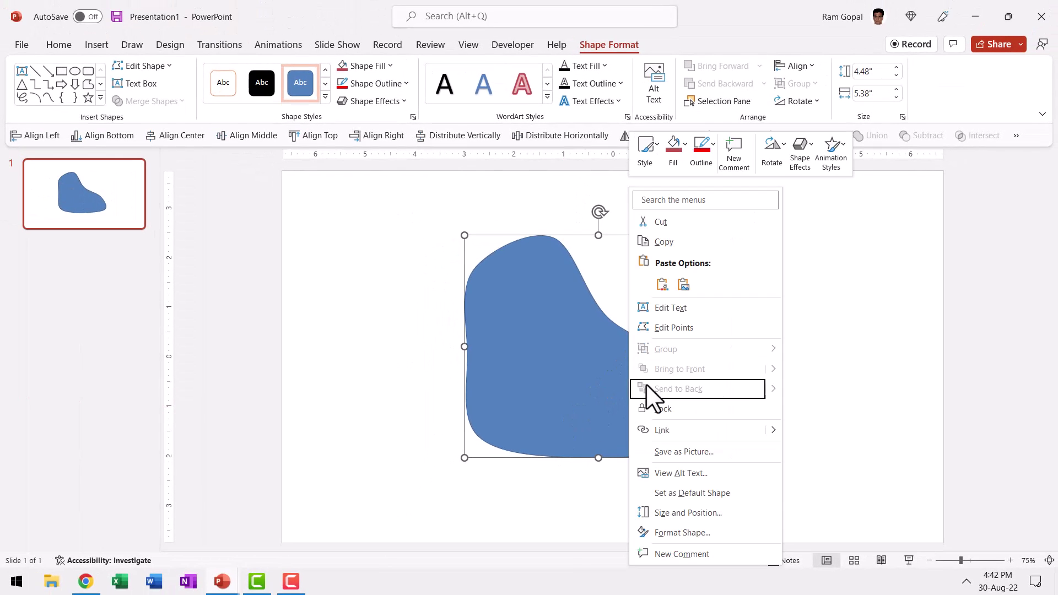
left_click(674, 533)
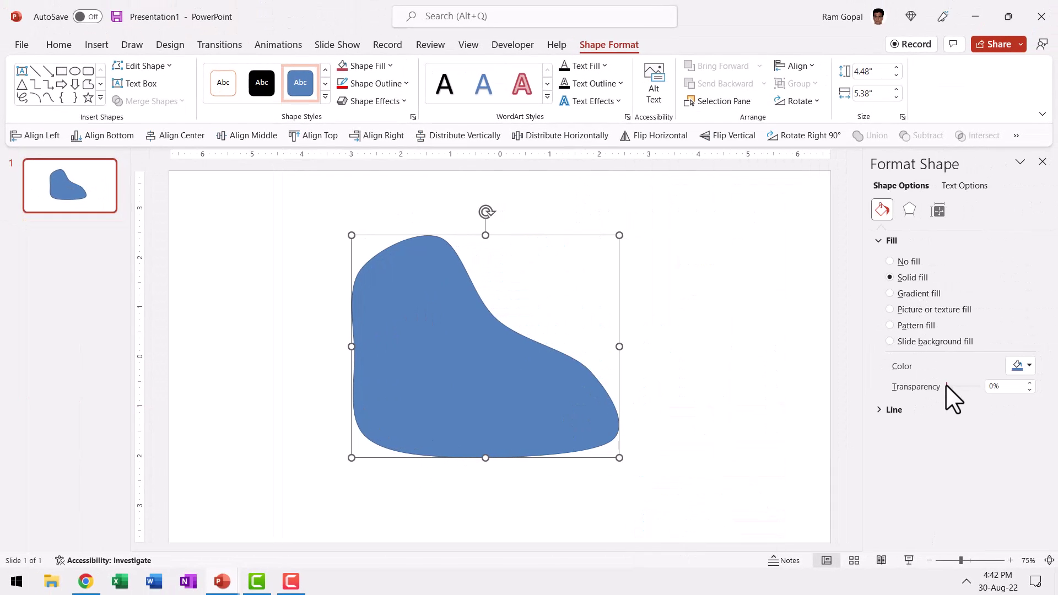
left_click_drag(946, 384, 960, 386)
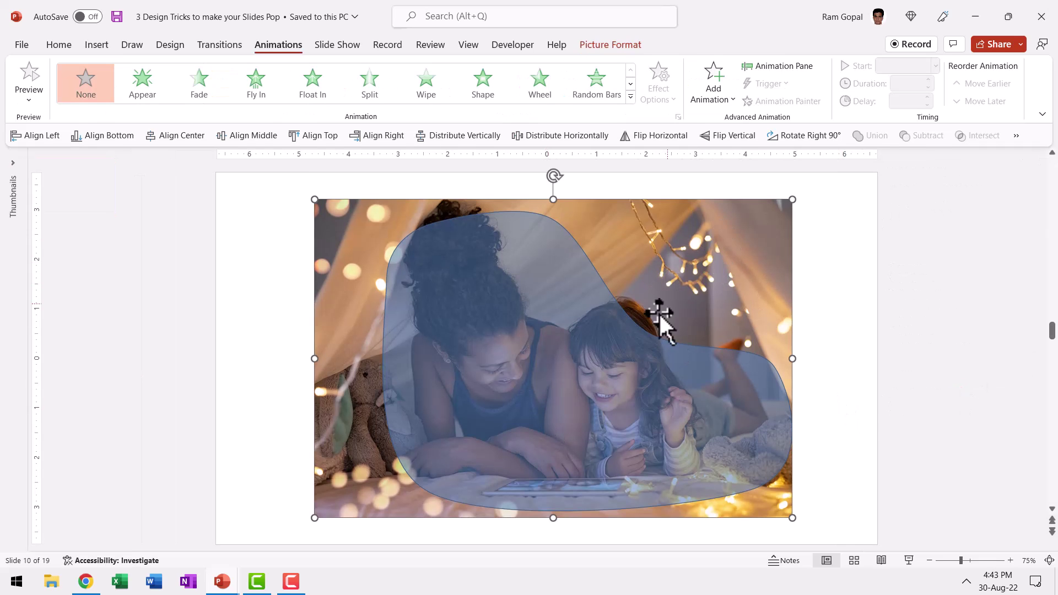
- Intersect the mother-and-child photo with the blob so the photo takes the blob's shape
left_click(557, 309, "shift")
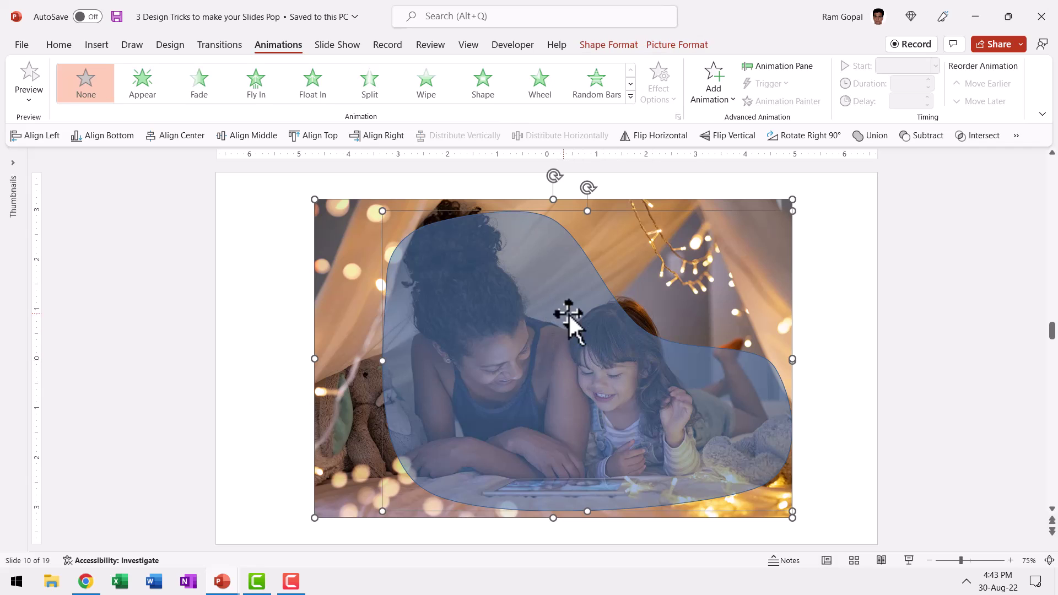
left_click(969, 138)
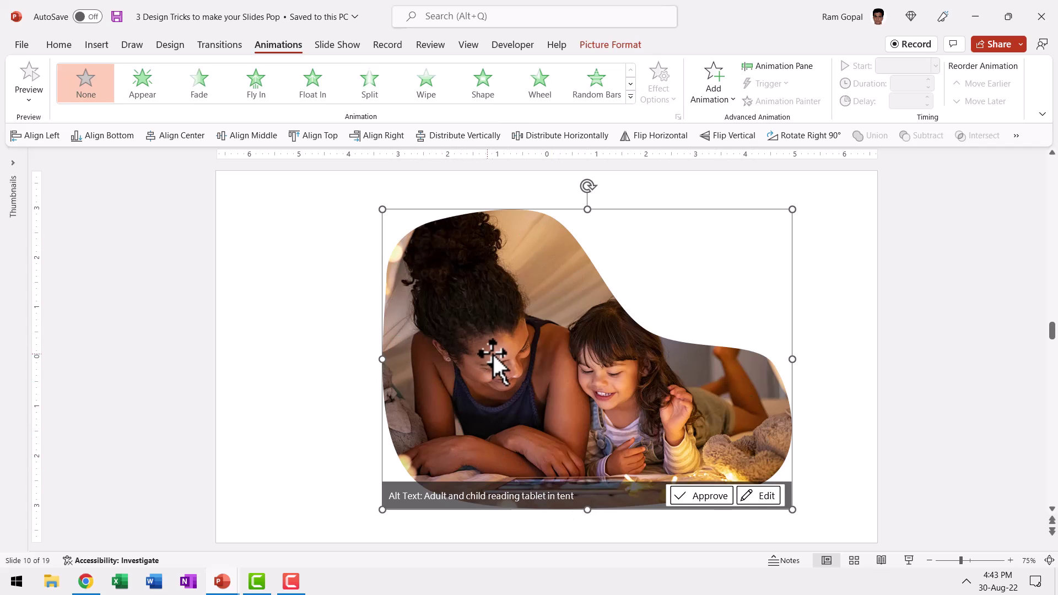
scroll(862, 300, "down", 1)
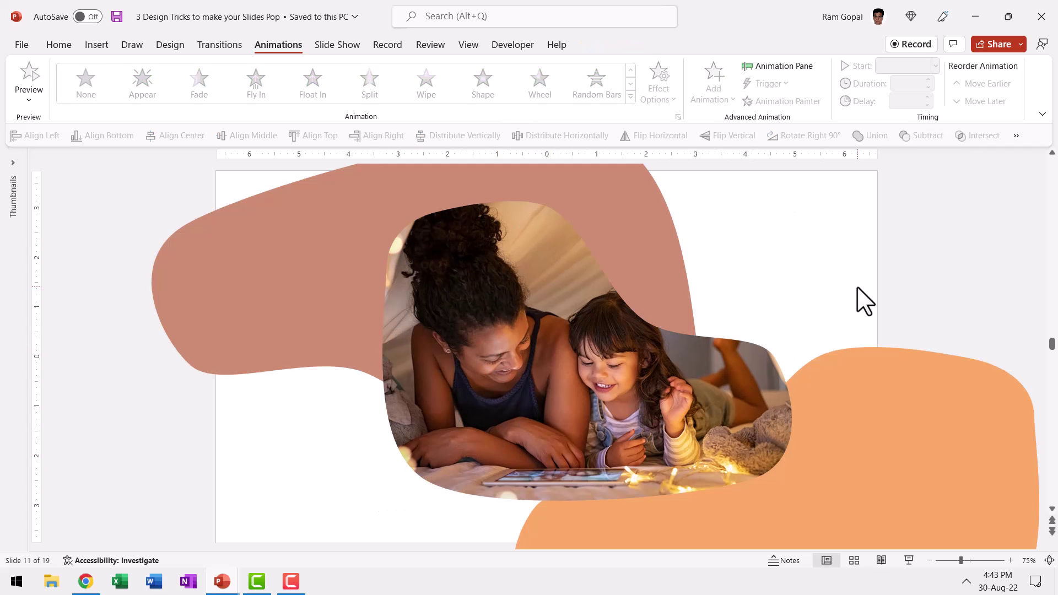
left_click(242, 262)
left_click(853, 457)
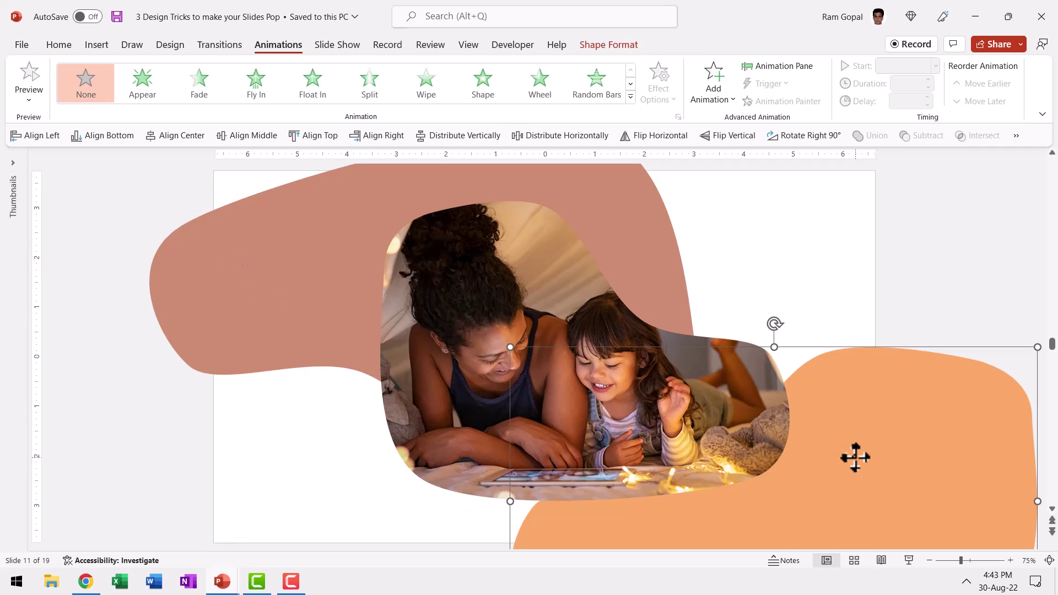
left_click(859, 249)
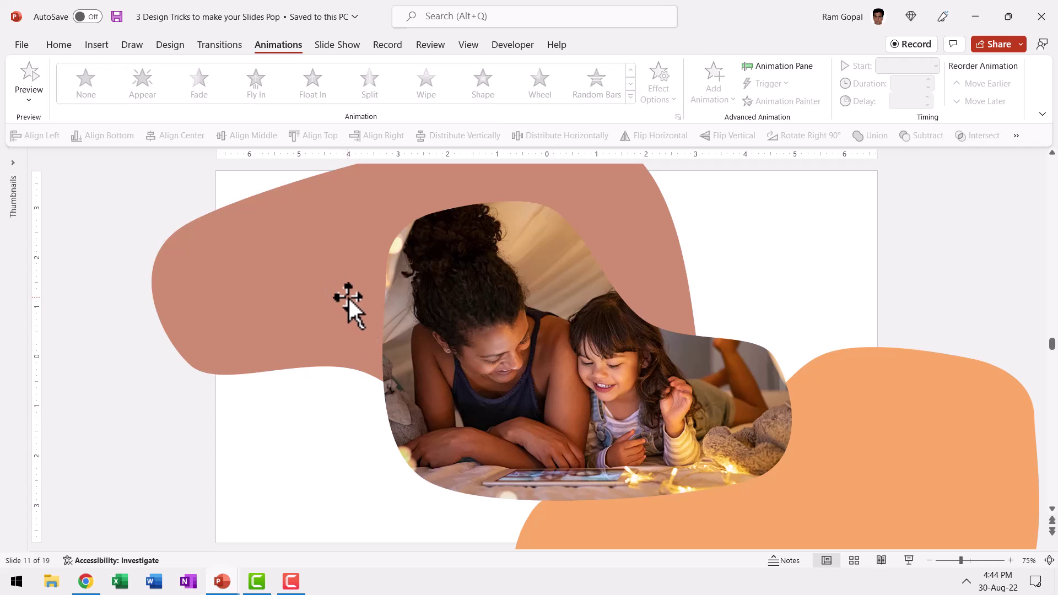
left_click(280, 265)
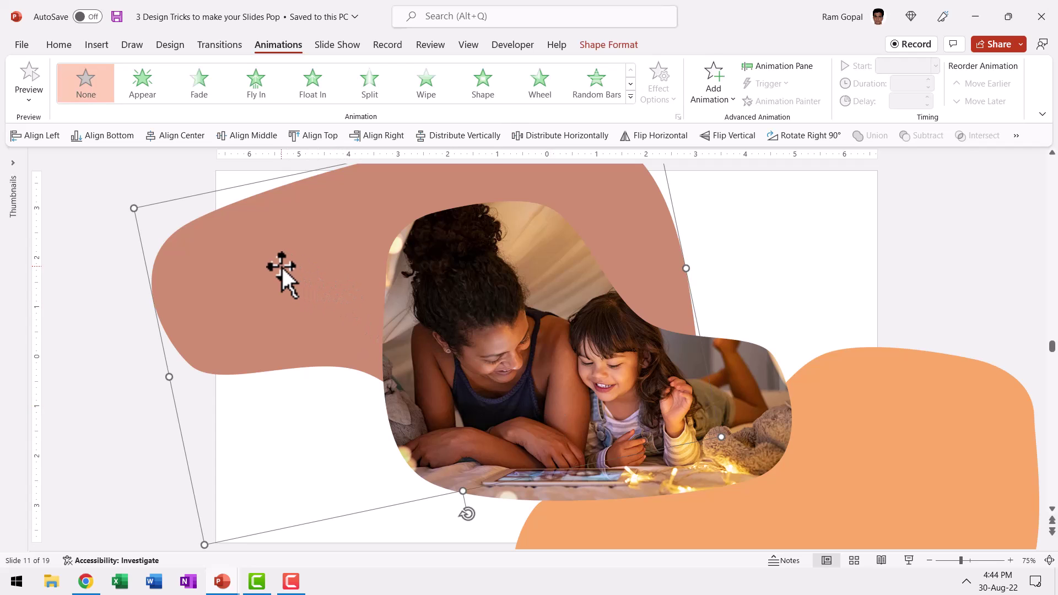
right_click(280, 265)
left_click(369, 370)
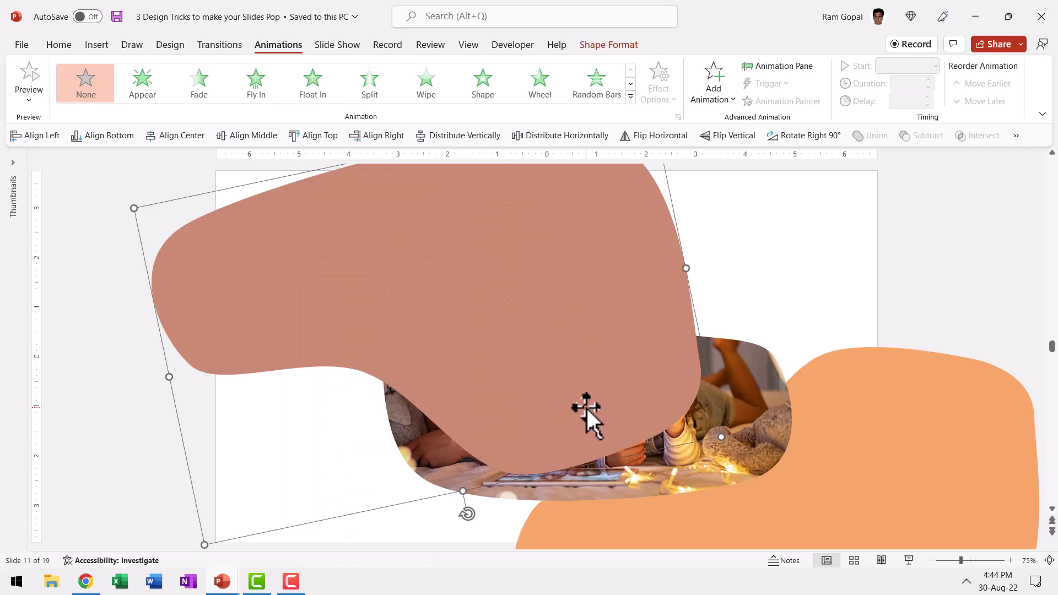
key("ctrl+z")
left_click(894, 345)
left_click(897, 412)
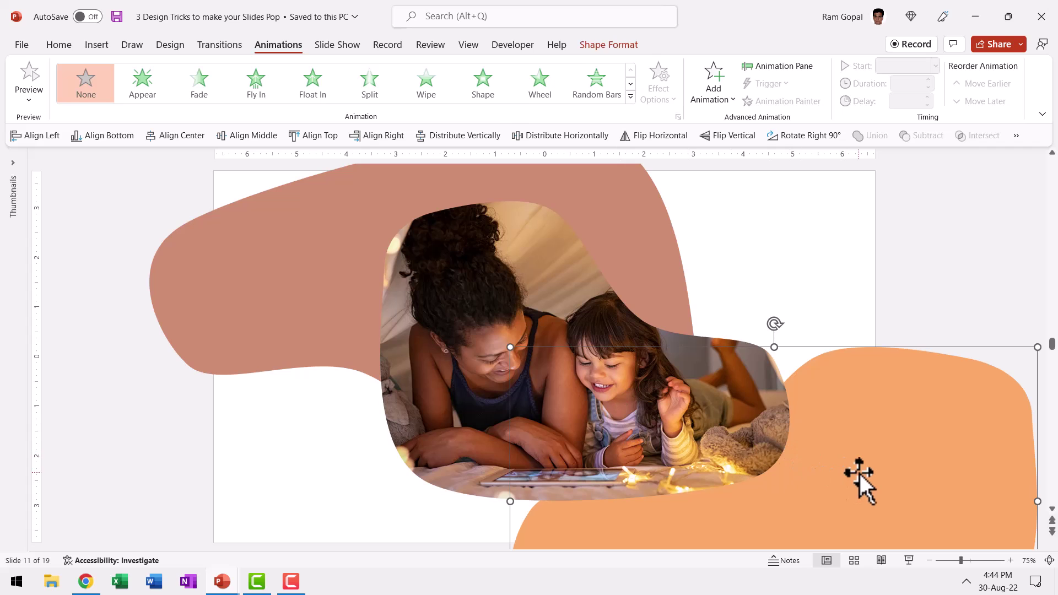
left_click(870, 303)
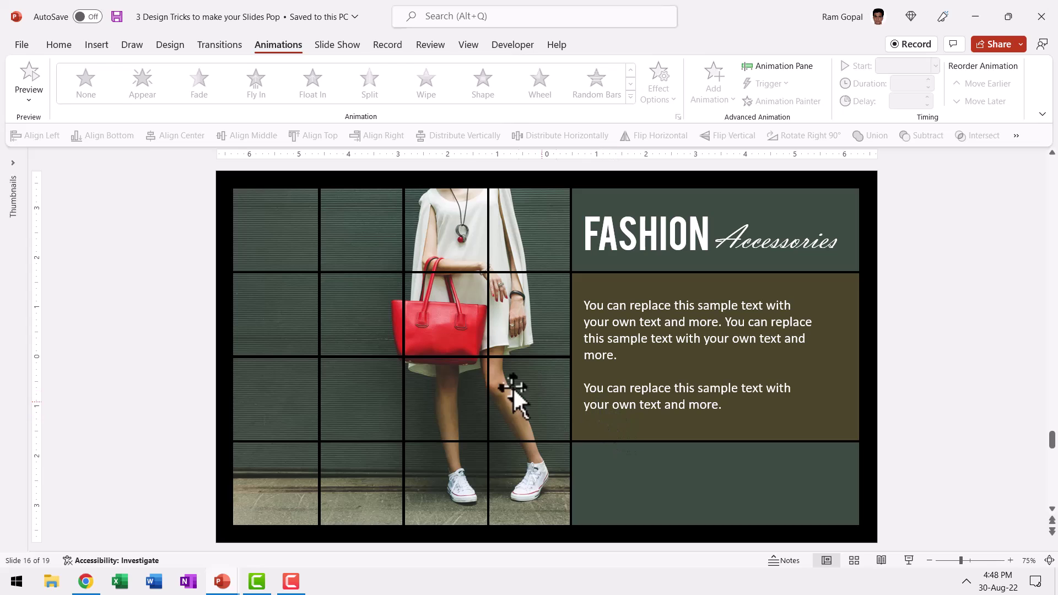
- Drag a set of grid lines partly off the slide, then cancel to leave them in place
left_click(409, 270)
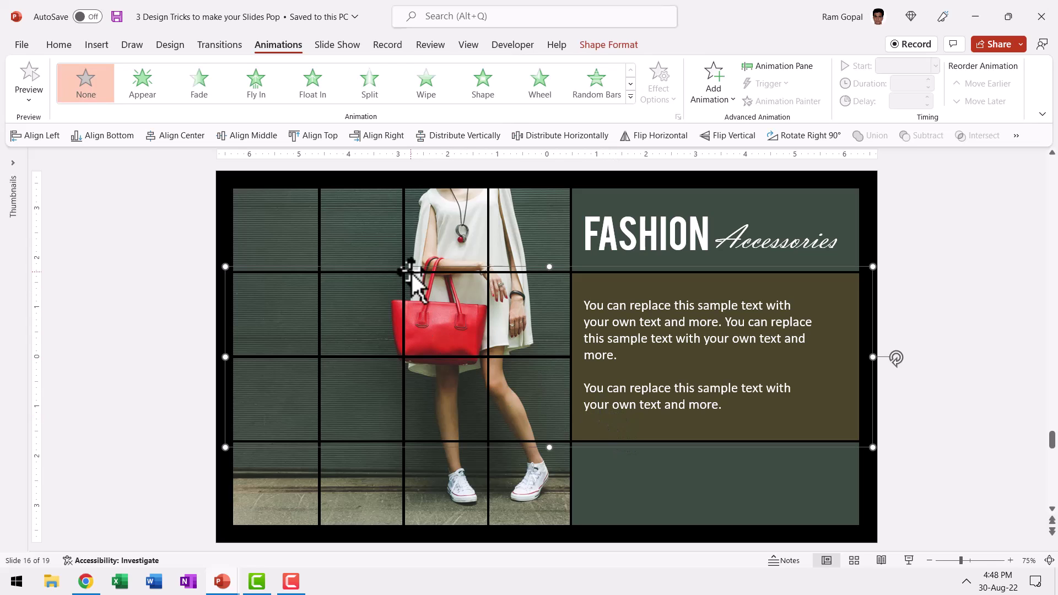
left_click_drag(411, 270, 315, 389)
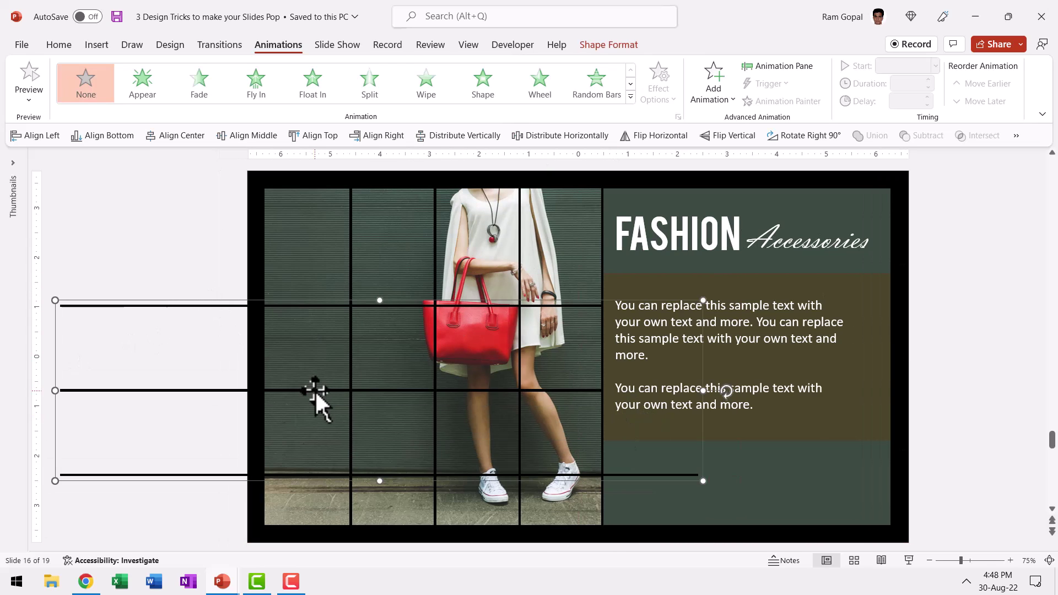
key("Escape")
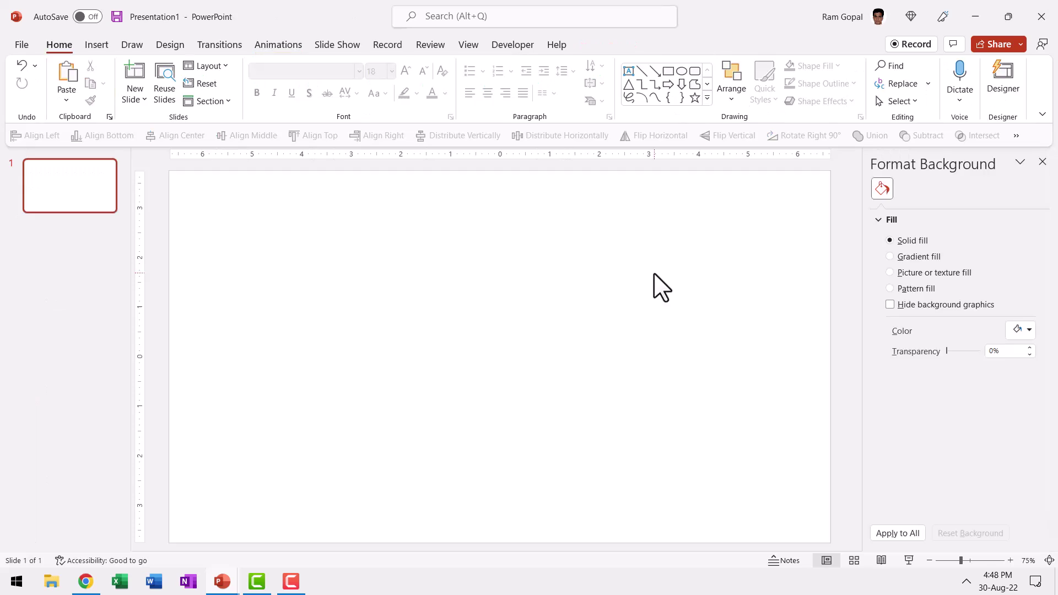
- Draw a thin full-width bar with no outline and a dark grey fill
left_click(668, 71)
left_click_drag(167, 298, 831, 302)
left_click(379, 84)
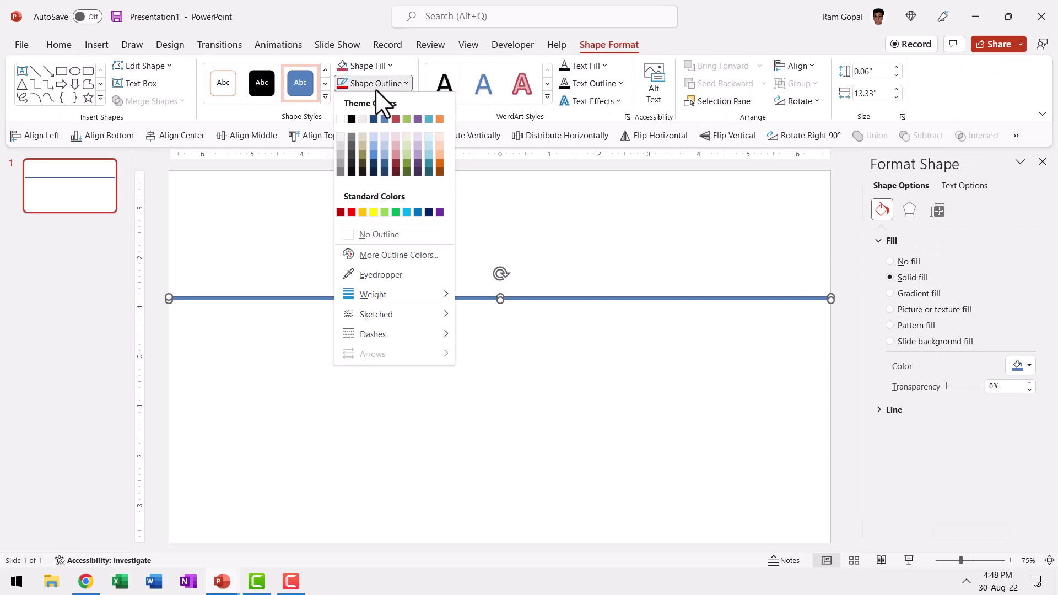
left_click(378, 235)
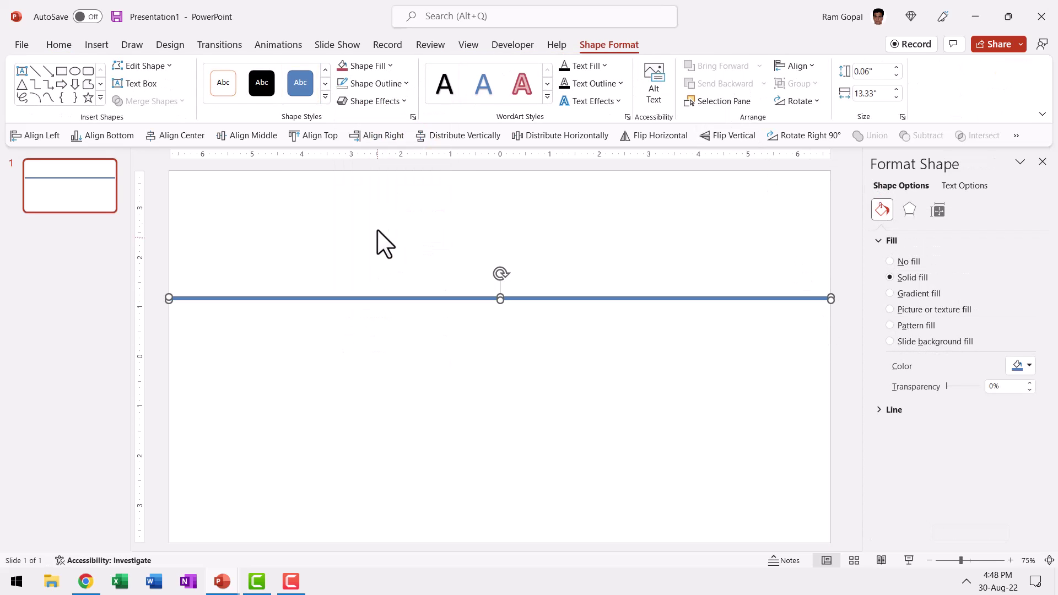
left_click(378, 66)
left_click(350, 137)
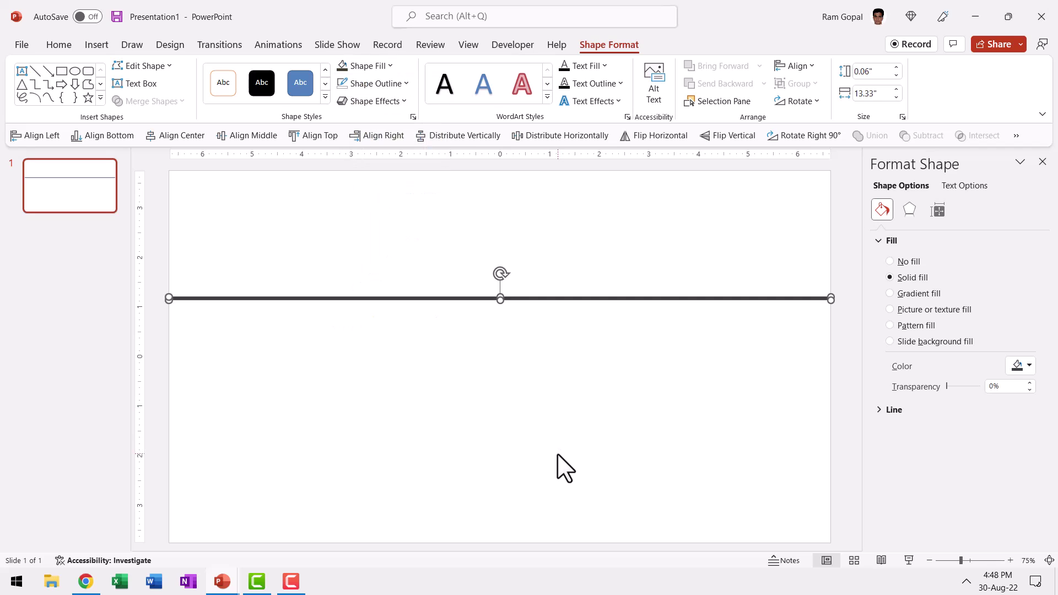
- Duplicate the bar into three evenly spaced lines, group them, and duplicate the group
key("ctrl+d")
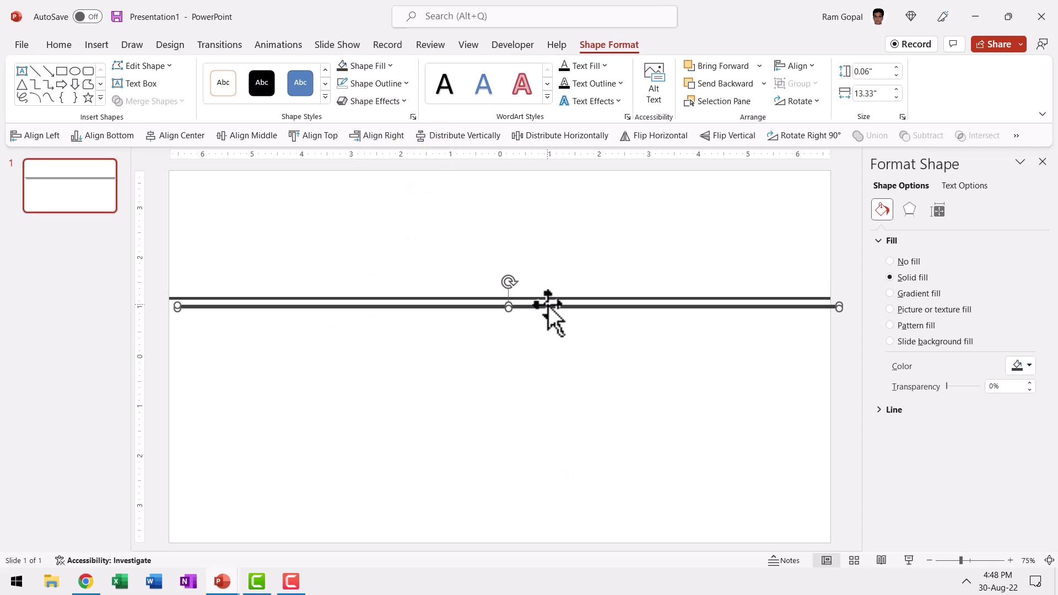
left_click_drag(548, 303, 538, 370)
key("ctrl+d")
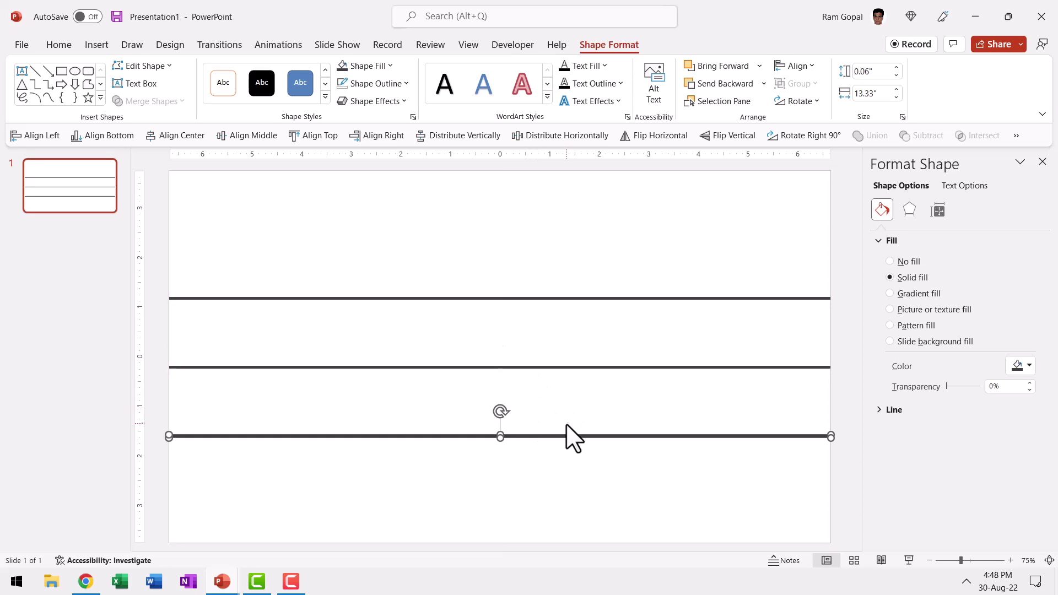
left_click(607, 479)
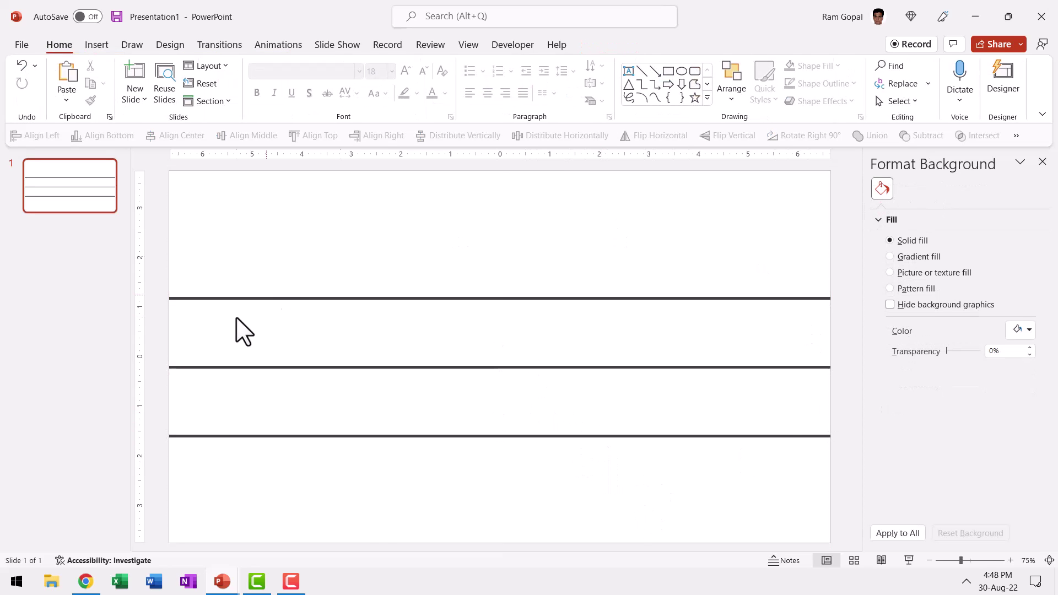
left_click_drag(846, 484, 102, 234)
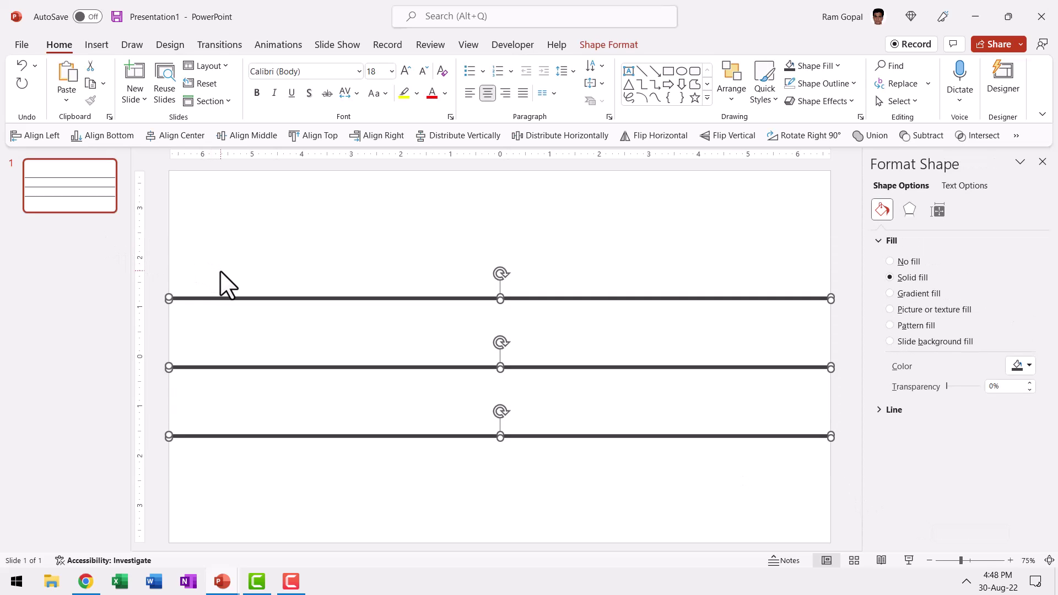
key("ctrl+g")
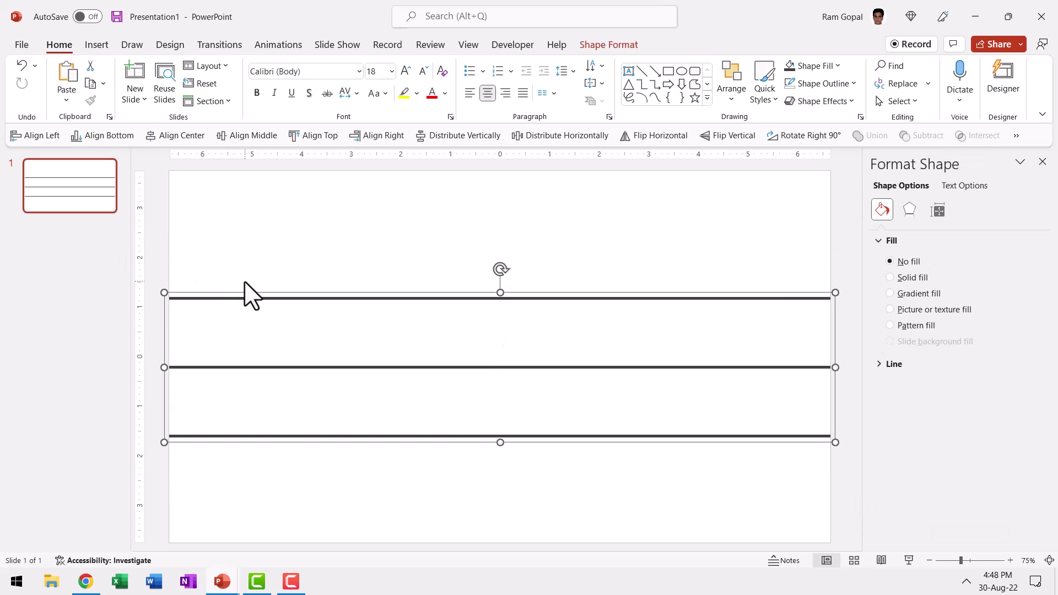
key("ctrl+d")
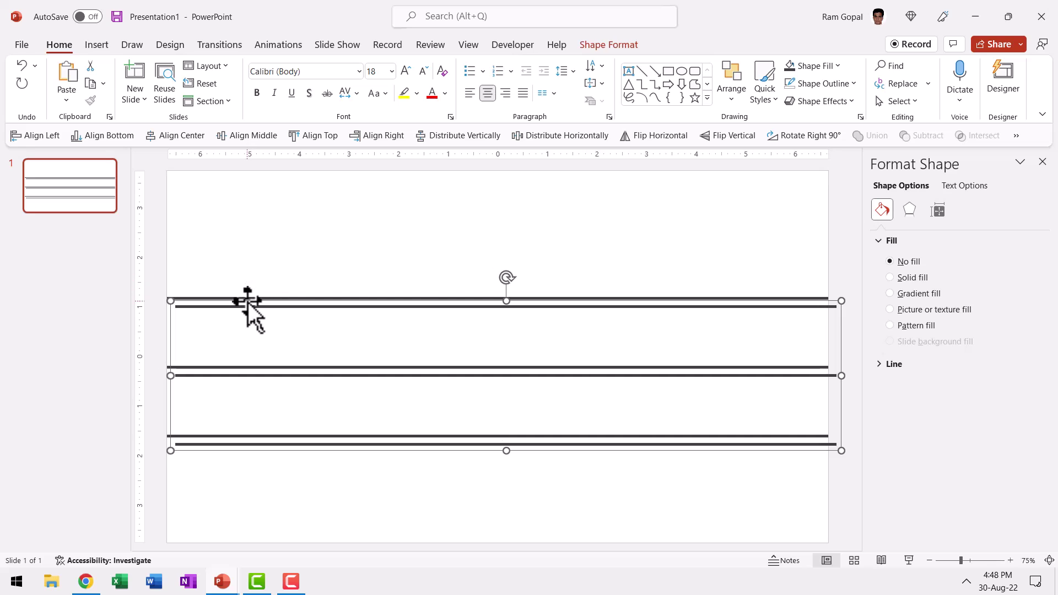
- Rotate the copied line group 90° right and move it left to form a grid
left_click(822, 135)
left_click_drag(577, 247, 393, 246)
left_click(530, 522)
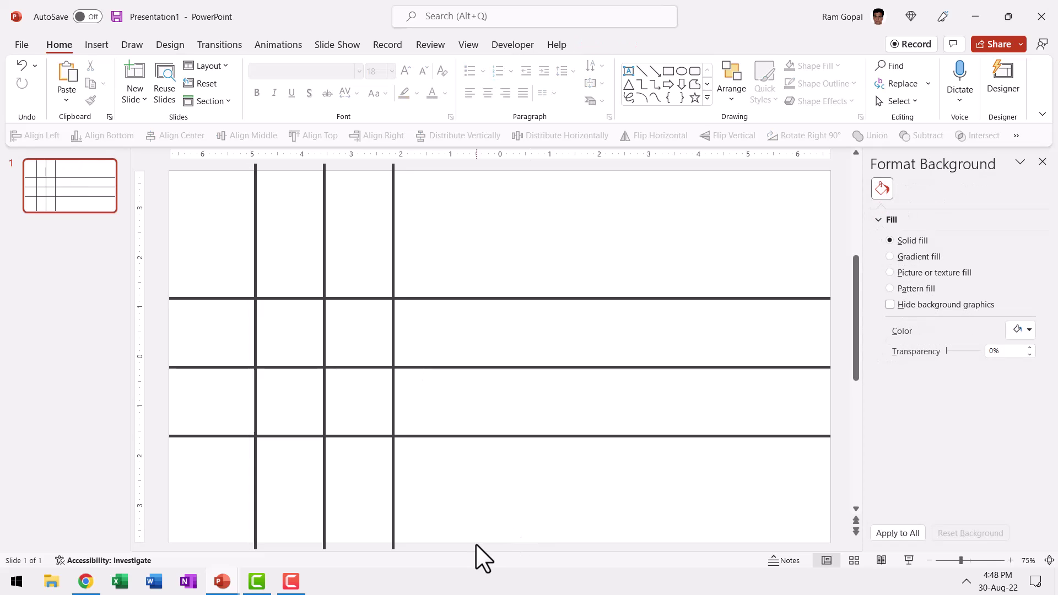